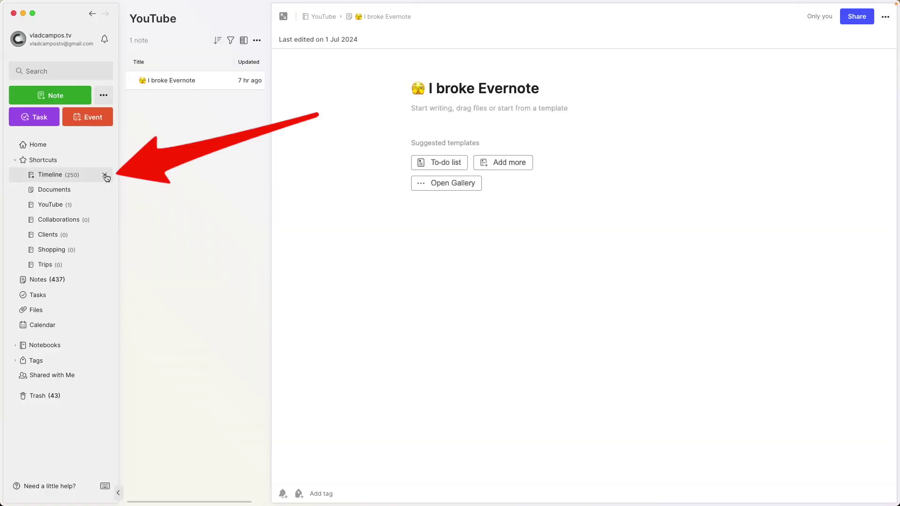
# Step: Remove Timeline from Shortcuts and bring up the full Notebooks list
pyautogui.click(105, 176)
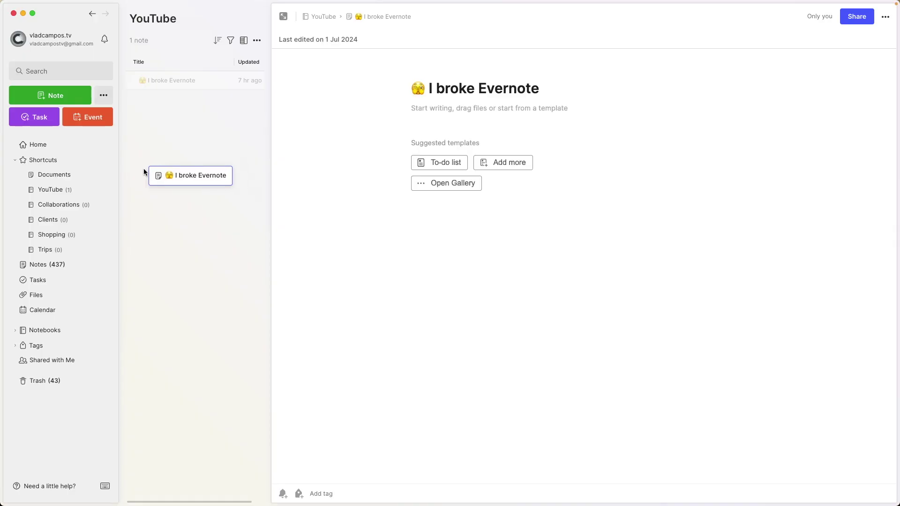
pyautogui.moveTo(144, 171); pyautogui.dragTo(180, 133)
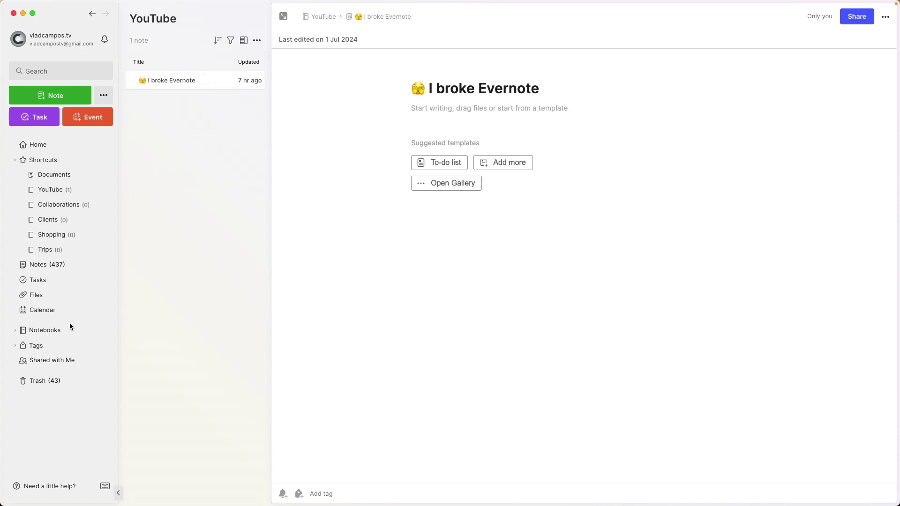
pyautogui.click(49, 334)
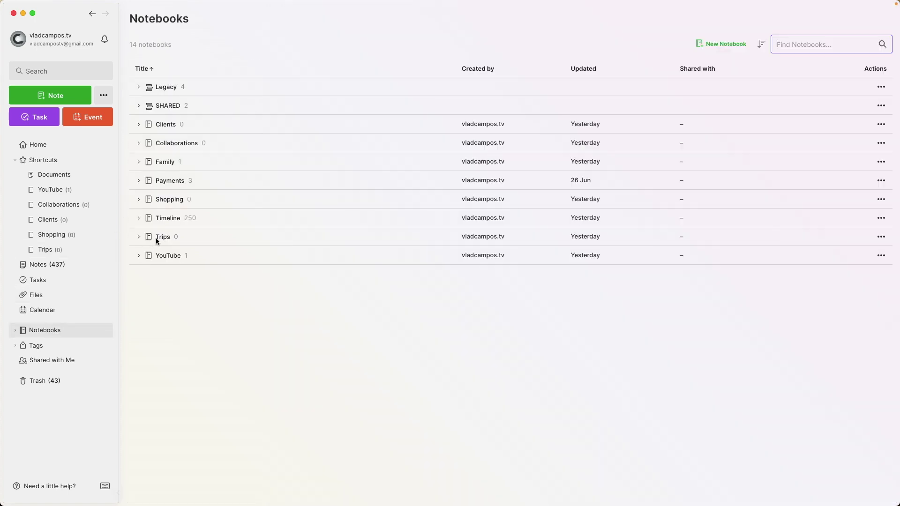
# Step: Re-add Timeline as the first shortcut and move the 'I broke Evernote' note into it
pyautogui.moveTo(173, 223); pyautogui.dragTo(54, 172)
pyautogui.click(50, 205)
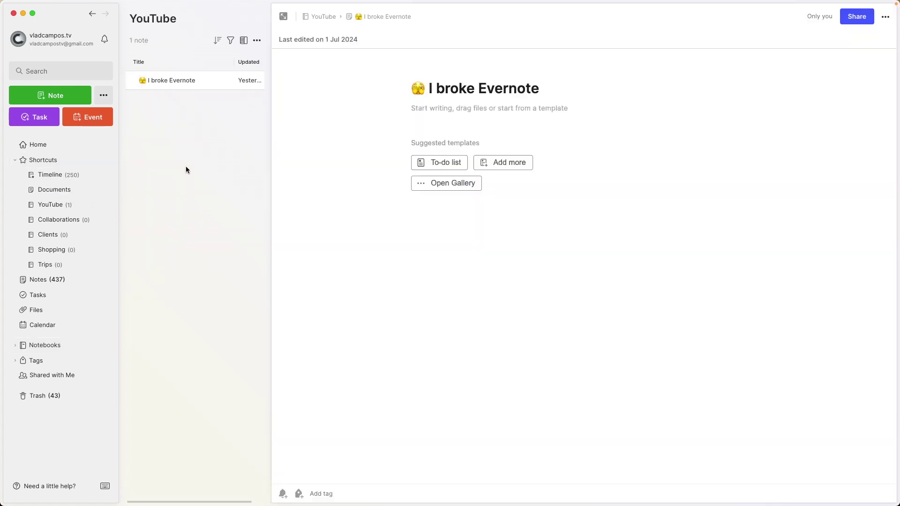
pyautogui.moveTo(164, 84); pyautogui.dragTo(60, 177)
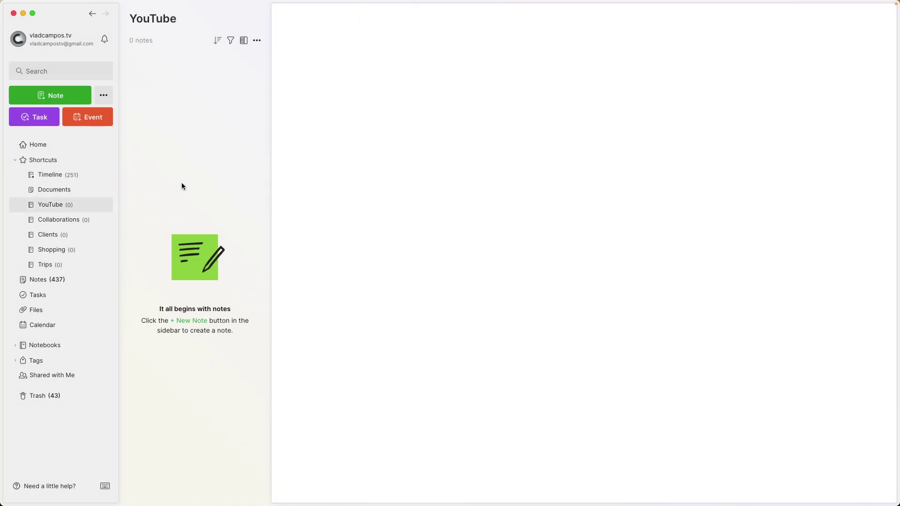
pyautogui.click(58, 346)
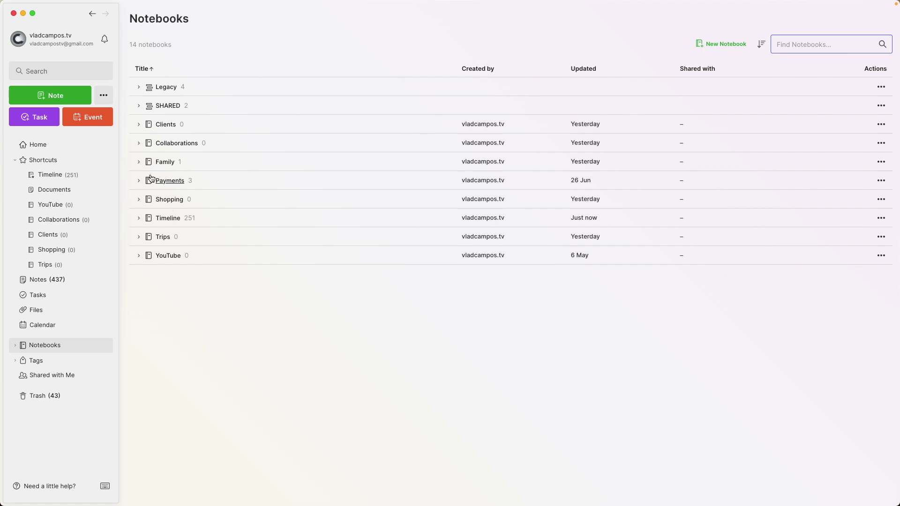
# Step: In the Family notebook, create a new note titled 'ID' plus the suggested family member's name
pyautogui.click(140, 165)
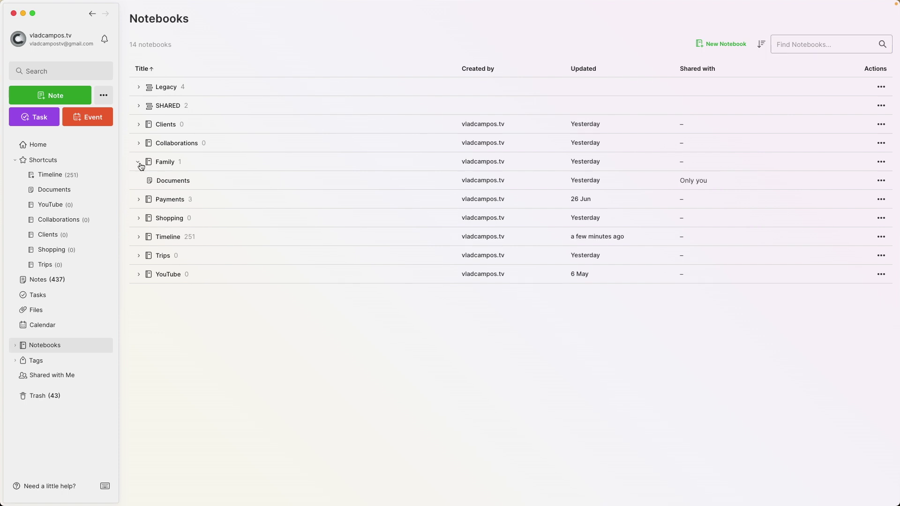
pyautogui.click(165, 163)
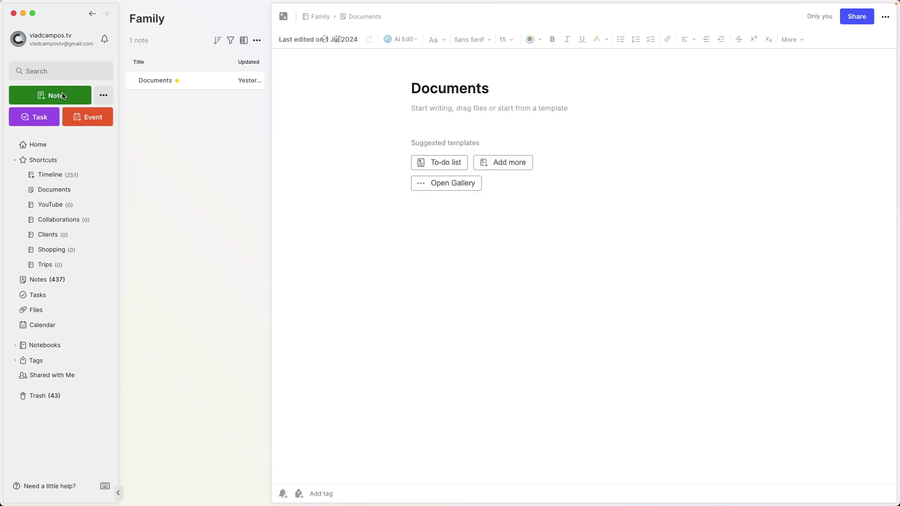
pyautogui.click(63, 96)
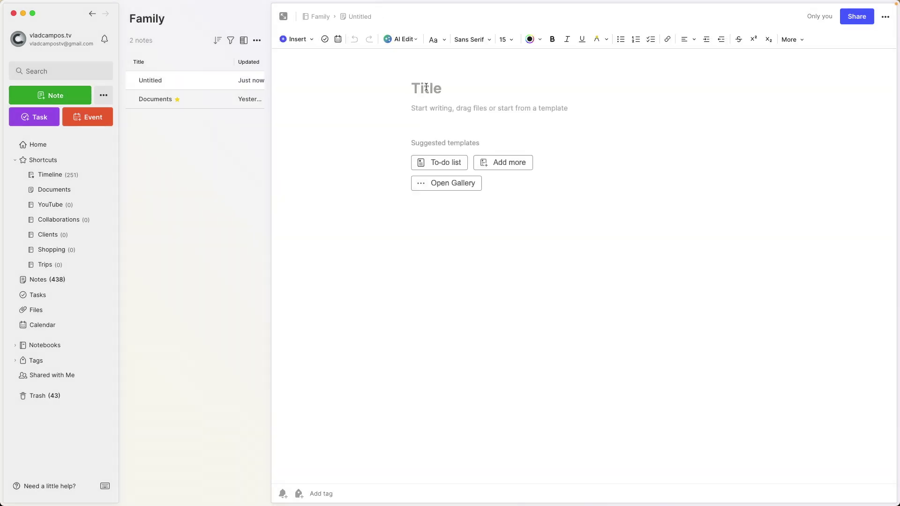
pyautogui.click(426, 87)
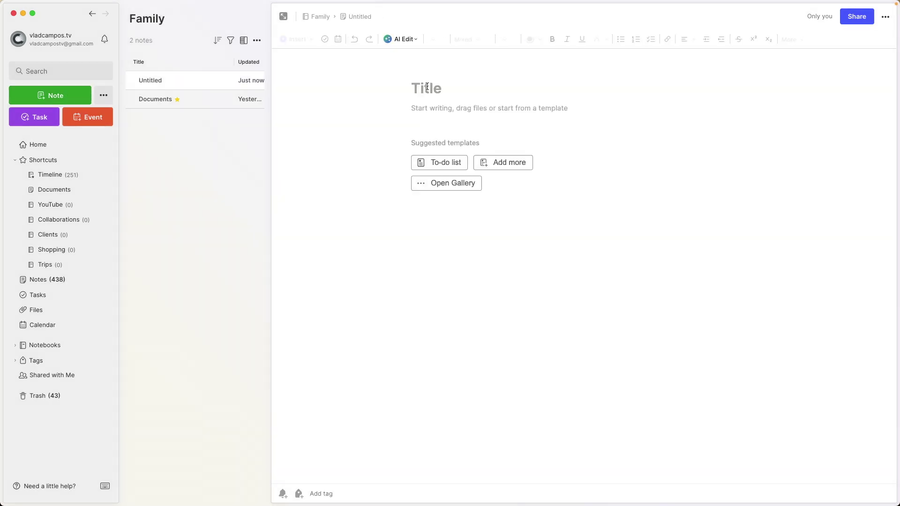
pyautogui.write('ID')
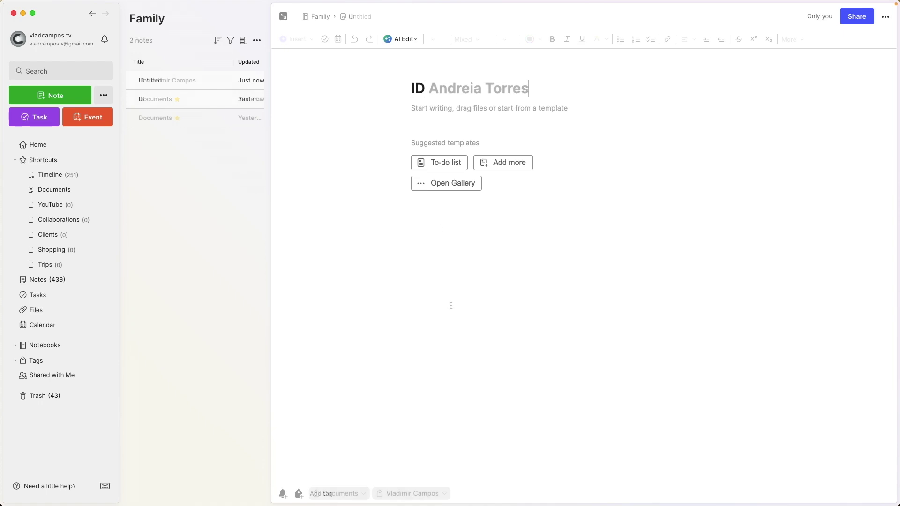
pyautogui.press('Tab')
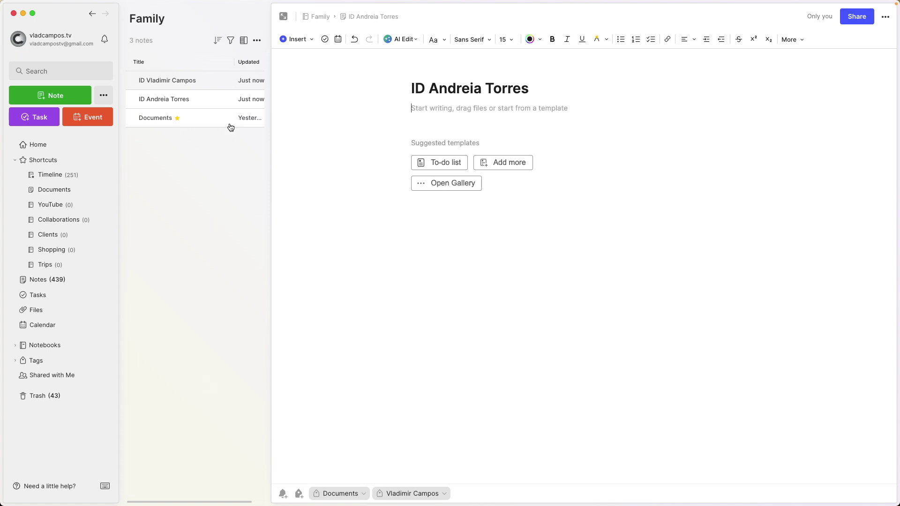
pyautogui.click(231, 40)
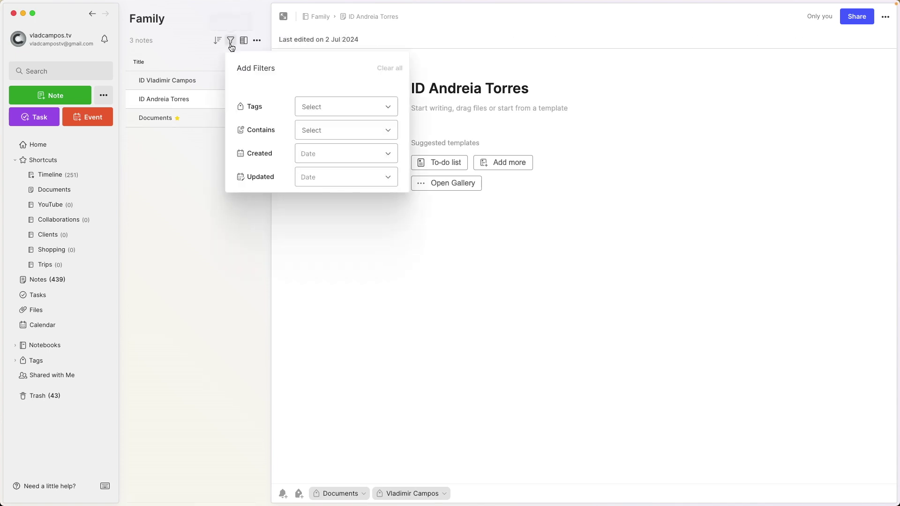
# Step: Filter the Family notes by the Documents tag
pyautogui.click(311, 112)
pyautogui.write('doc')
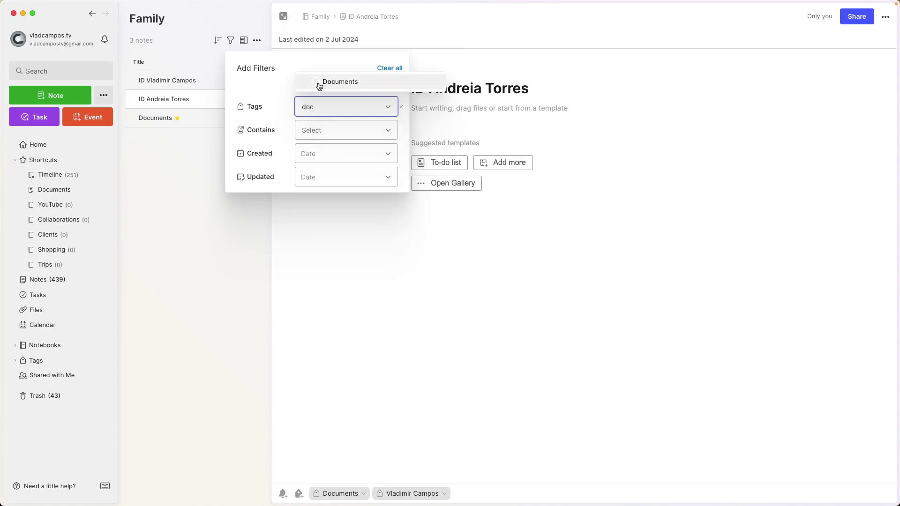
pyautogui.click(317, 83)
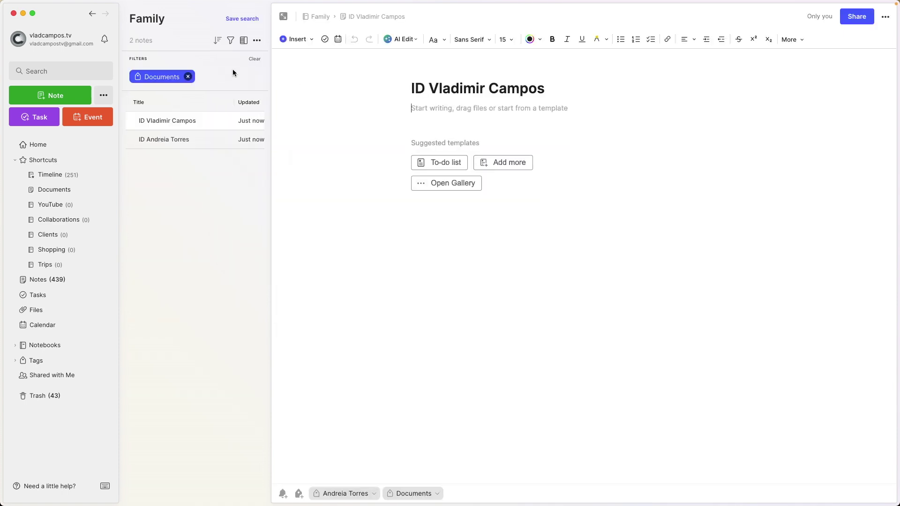
# Step: Add the family member's name tag as a second filter, leaving one note
pyautogui.click(231, 41)
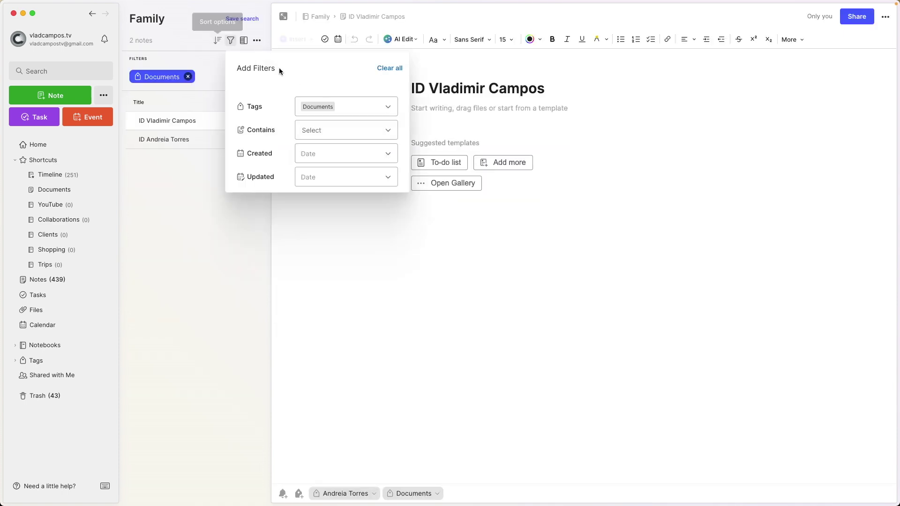
pyautogui.click(347, 109)
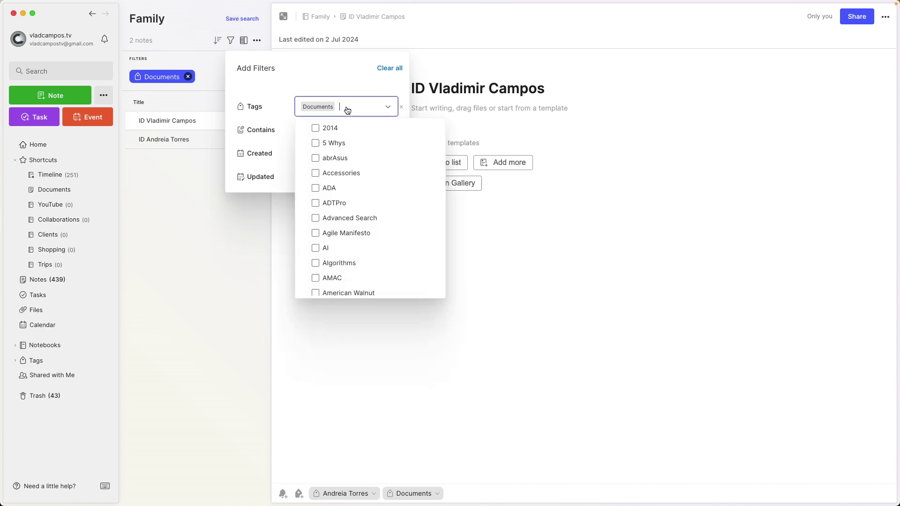
pyautogui.write('vl')
pyautogui.click(316, 81)
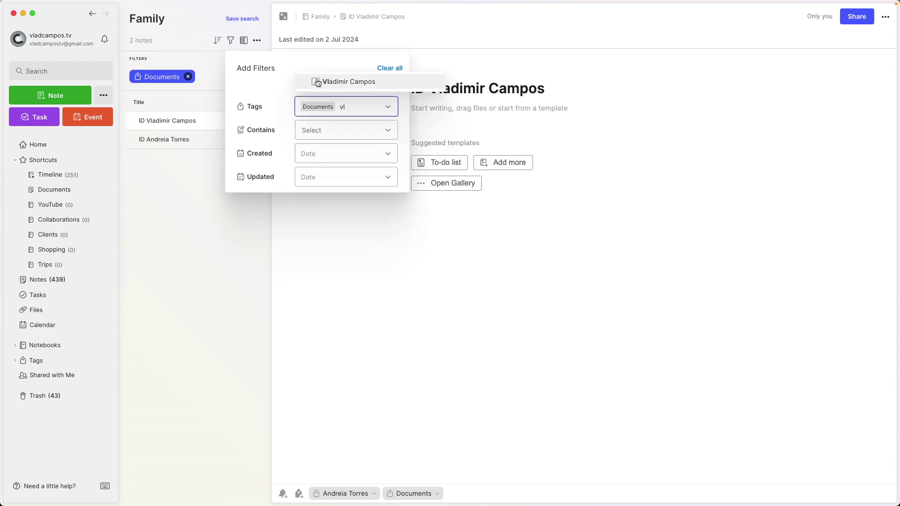
pyautogui.click(195, 218)
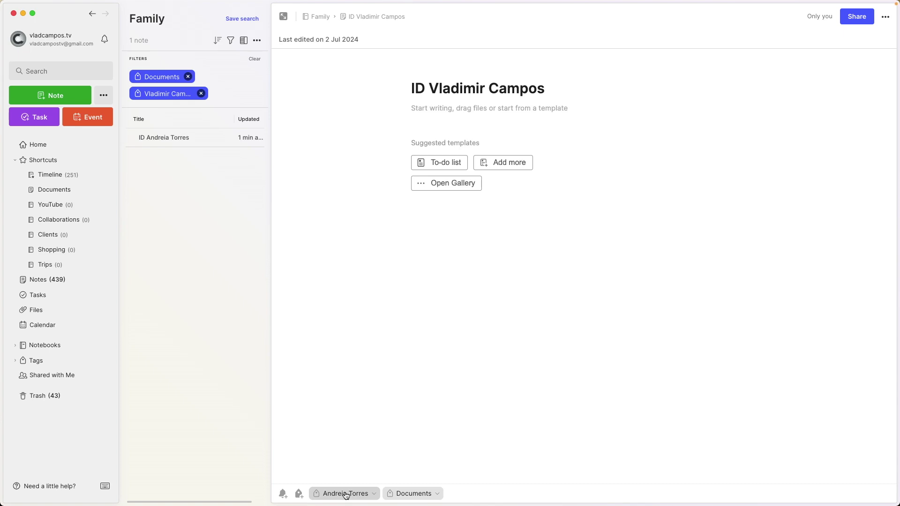
# Step: Retitle the filtered ID note with the tagged family member's name, fixing the capitalisation typo
pyautogui.click(181, 137)
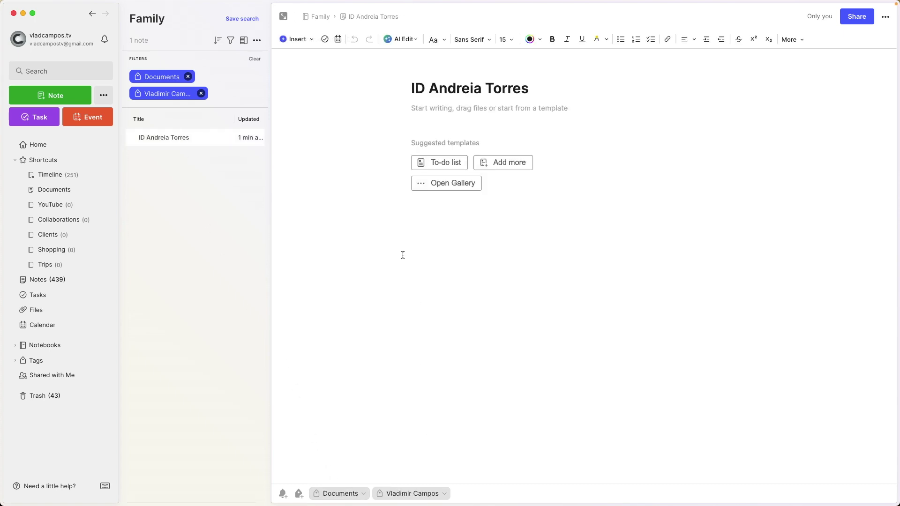
pyautogui.moveTo(433, 84); pyautogui.dragTo(584, 82)
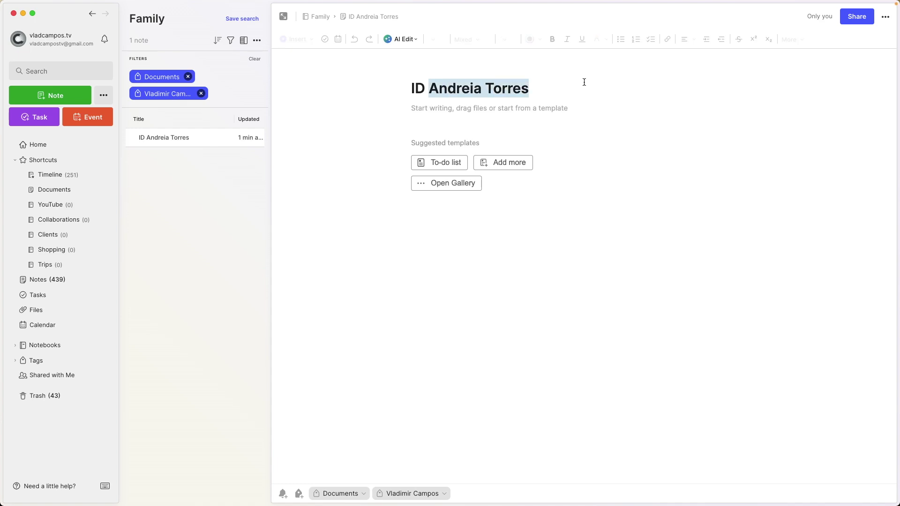
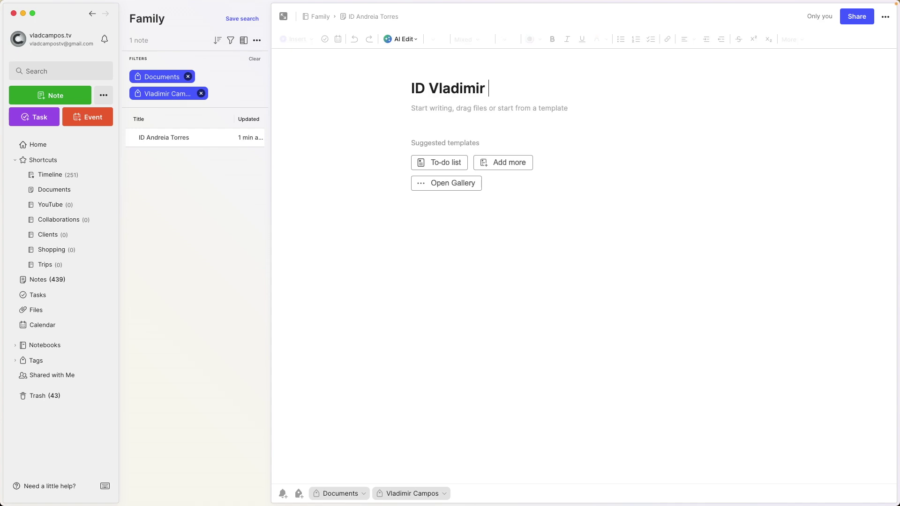
pyautogui.press('Left')
pyautogui.press('Left')
pyautogui.press('Left')
pyautogui.press('Left')
pyautogui.press('BackSpace')
pyautogui.write('a')
pyautogui.click(370, 232)
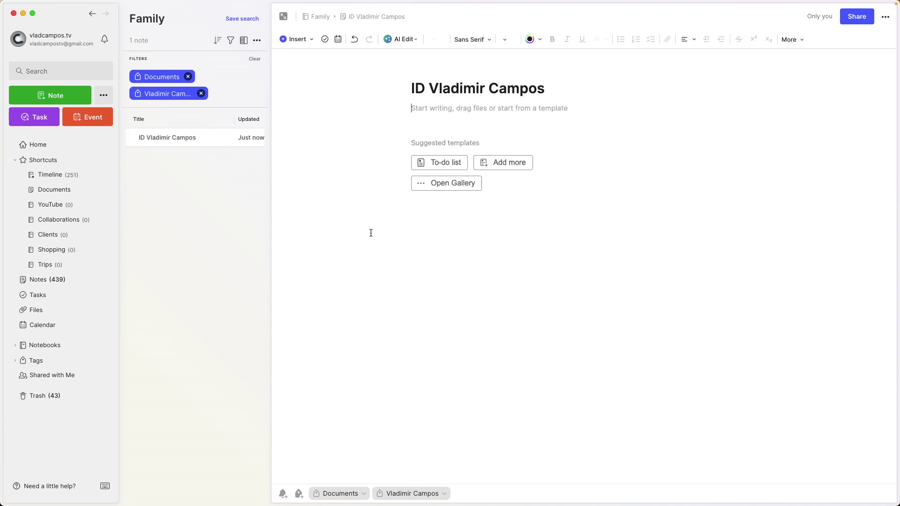
pyautogui.click(201, 295)
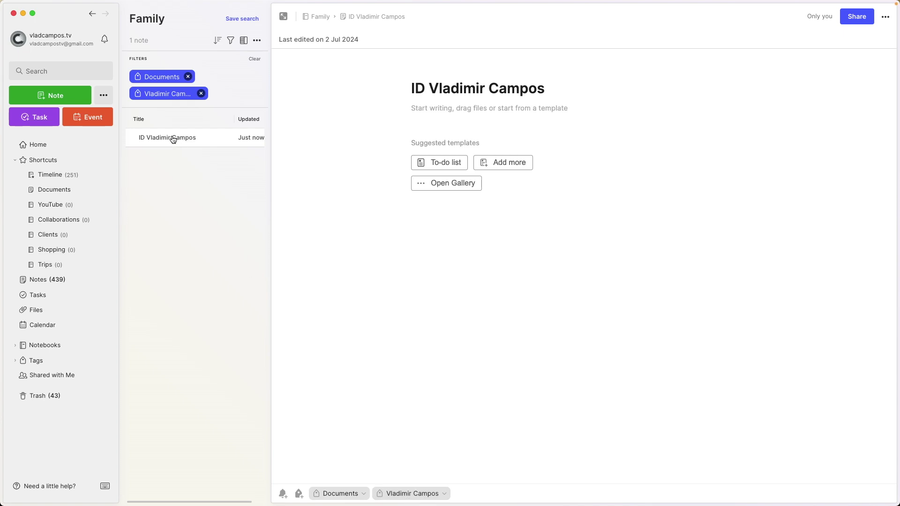
# Step: Drag the ID note onto the Timeline shortcut and clear the list's filters
pyautogui.moveTo(173, 139); pyautogui.dragTo(75, 176)
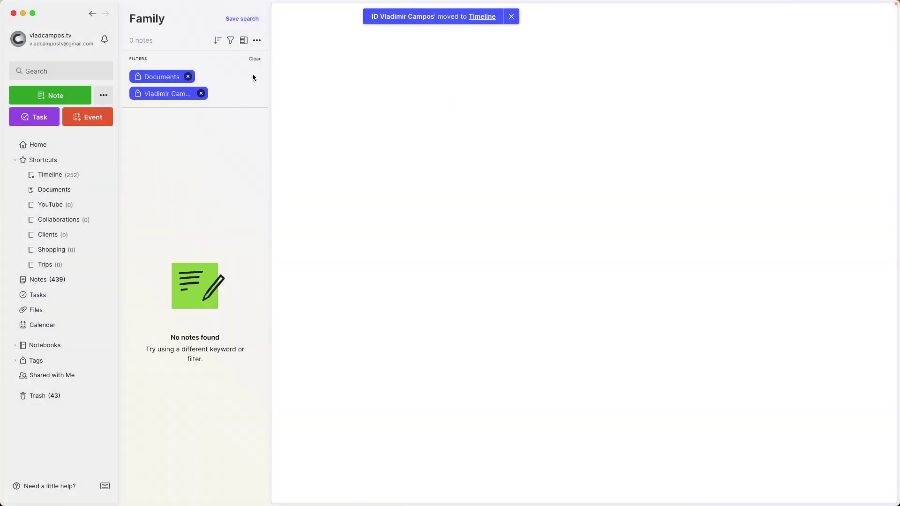
pyautogui.click(256, 61)
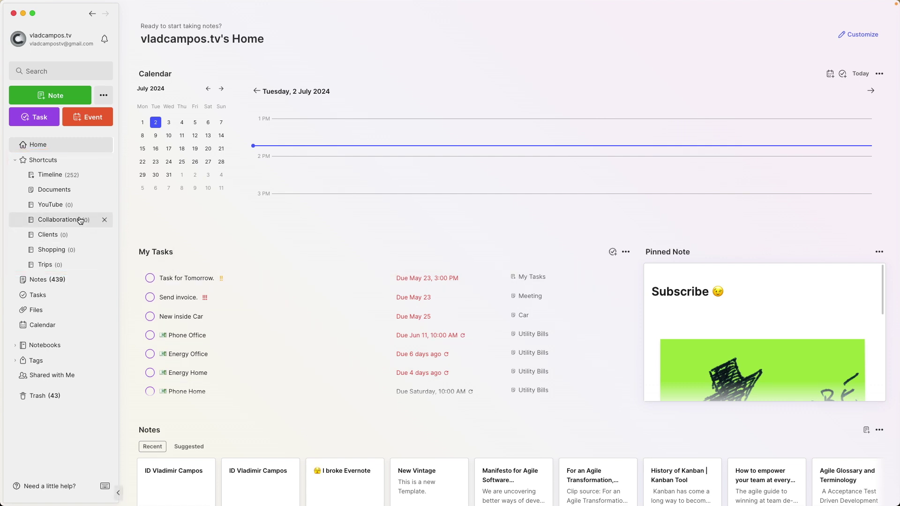
# Step: Create a new note in Clients titled with the client's name
pyautogui.click(50, 236)
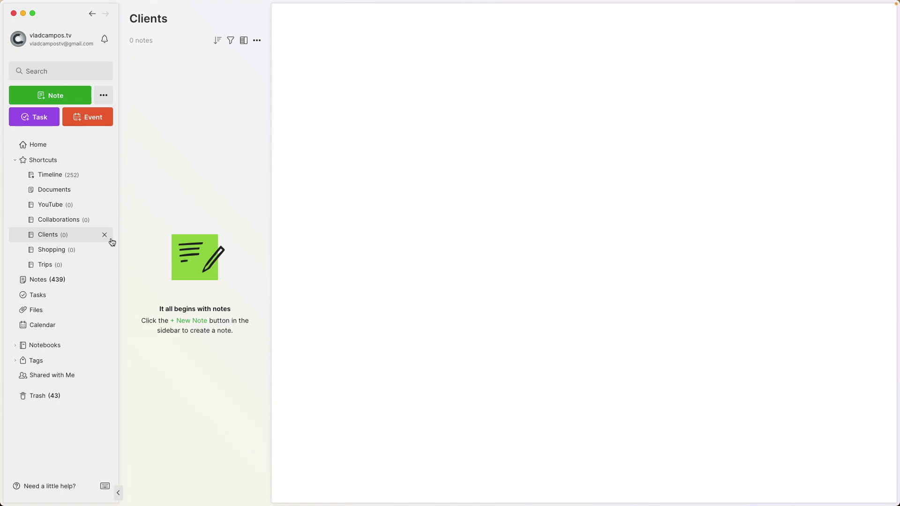
pyautogui.click(59, 95)
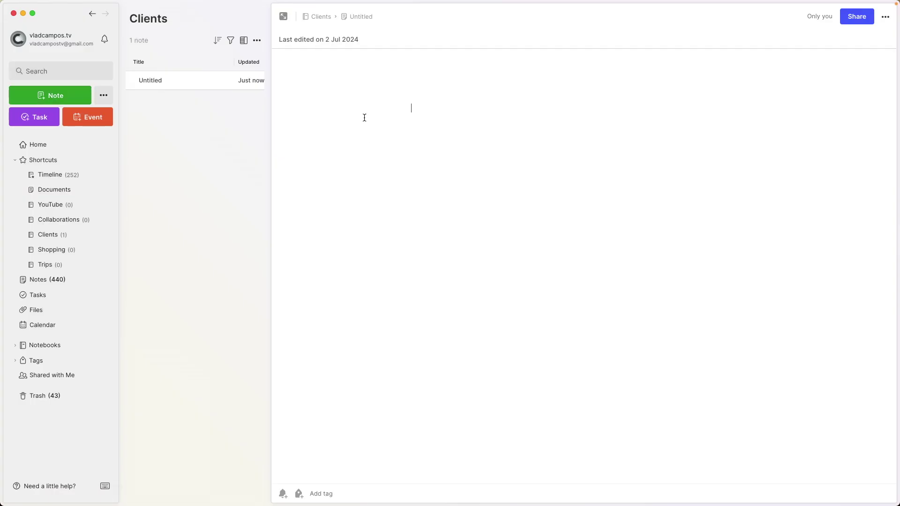
pyautogui.write('Mr.')
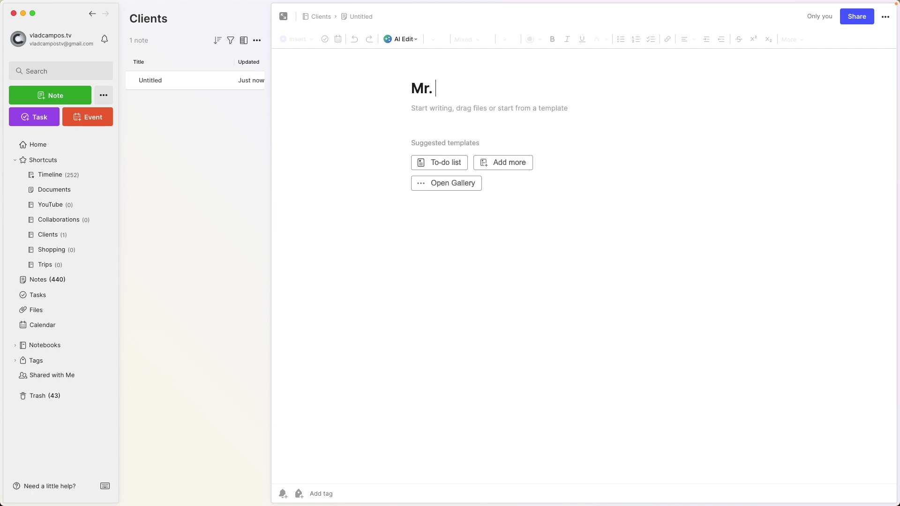
pyautogui.write(' Elephant')
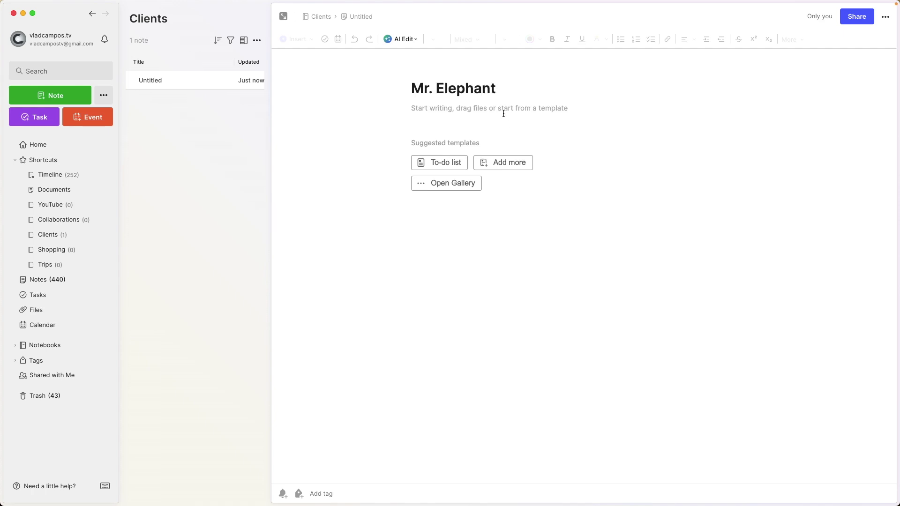
pyautogui.press('Return')
# Step: Insert the client's 10–11 AM calendar event for 2 Jul 2024 into the note
pyautogui.click(338, 45)
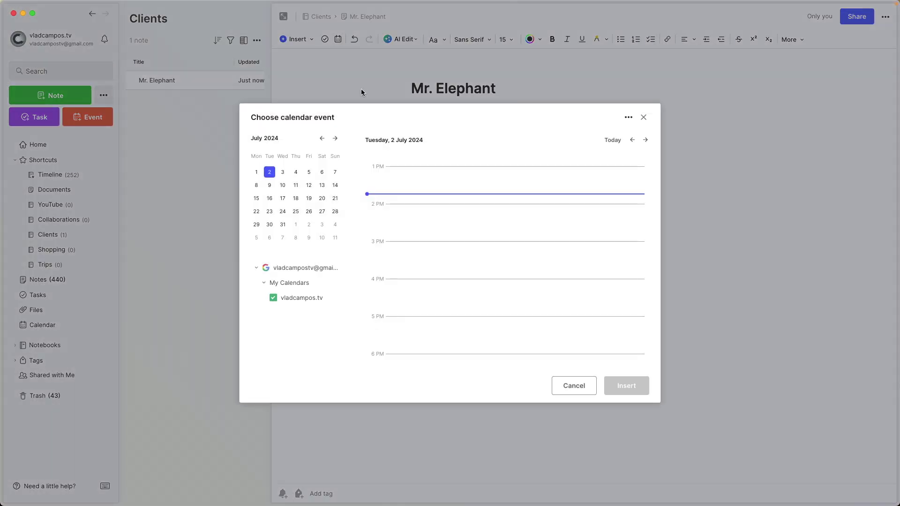
pyautogui.scroll(5, 421, 215)
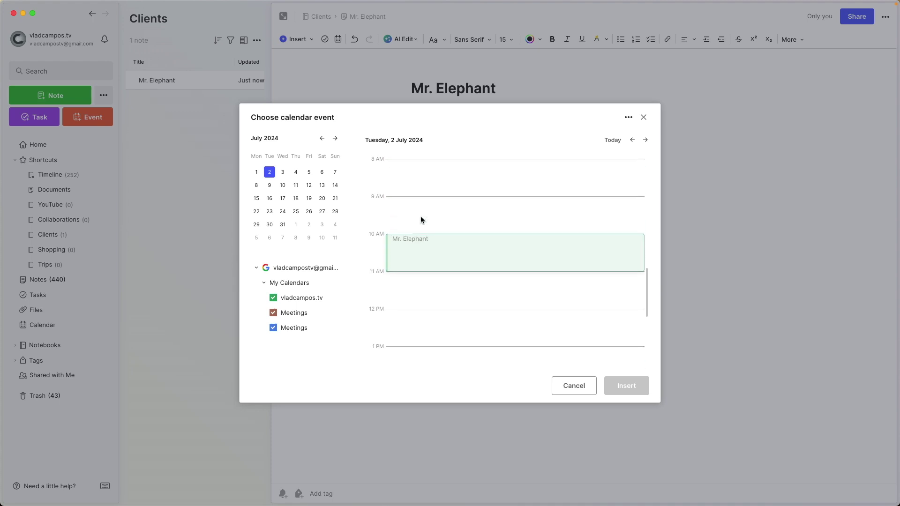
pyautogui.click(423, 255)
pyautogui.click(627, 385)
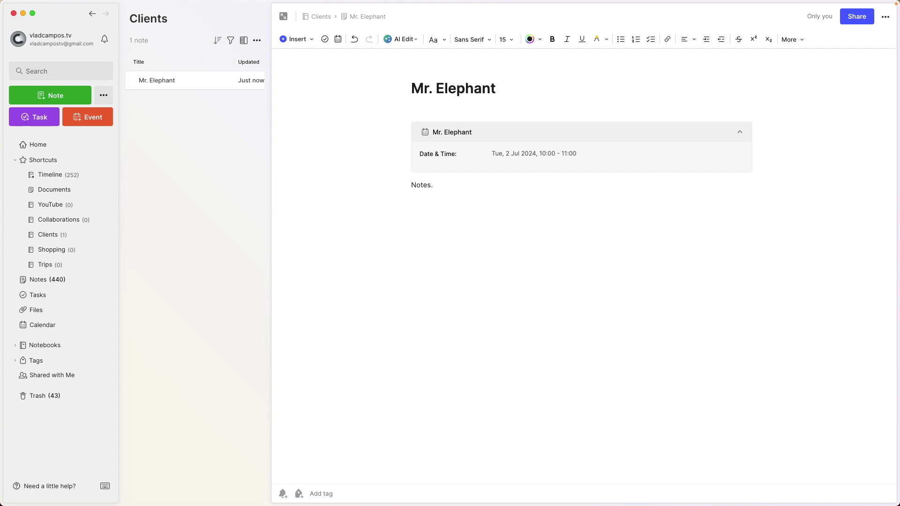
pyautogui.click(413, 242)
# Step: Turn the line below 'Notes.' into a Follow-up task due 9 July
pyautogui.press('space')
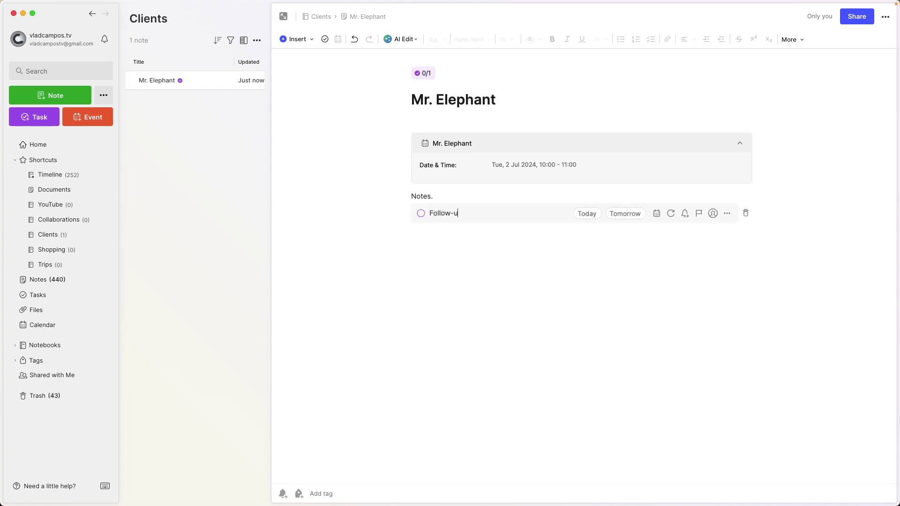
pyautogui.click(657, 214)
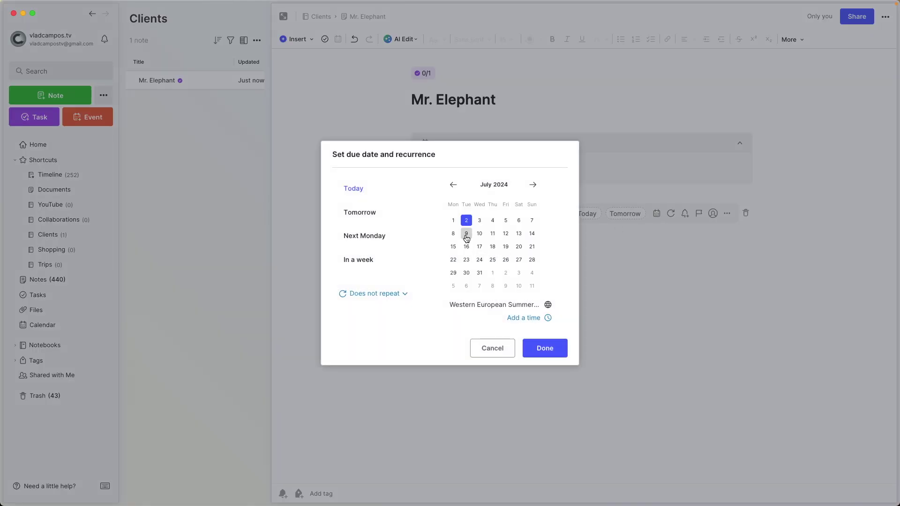
pyautogui.click(467, 234)
pyautogui.click(551, 349)
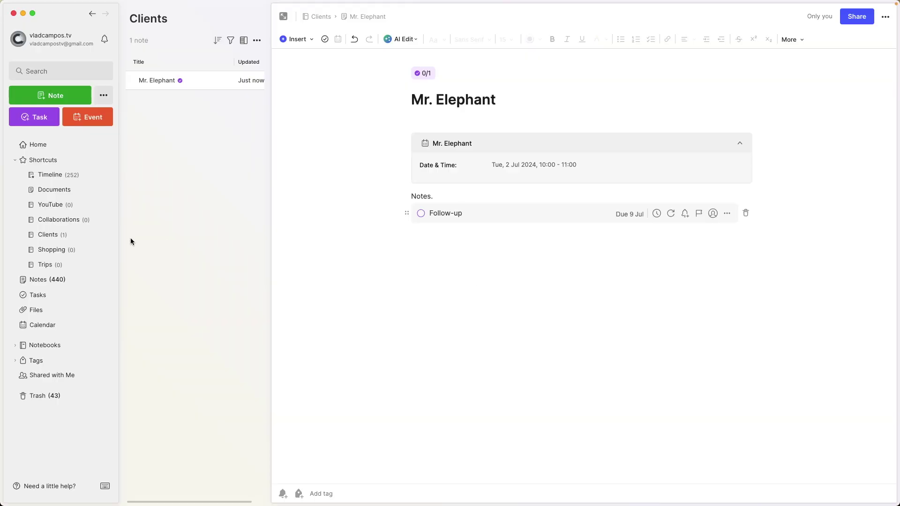
pyautogui.click(39, 143)
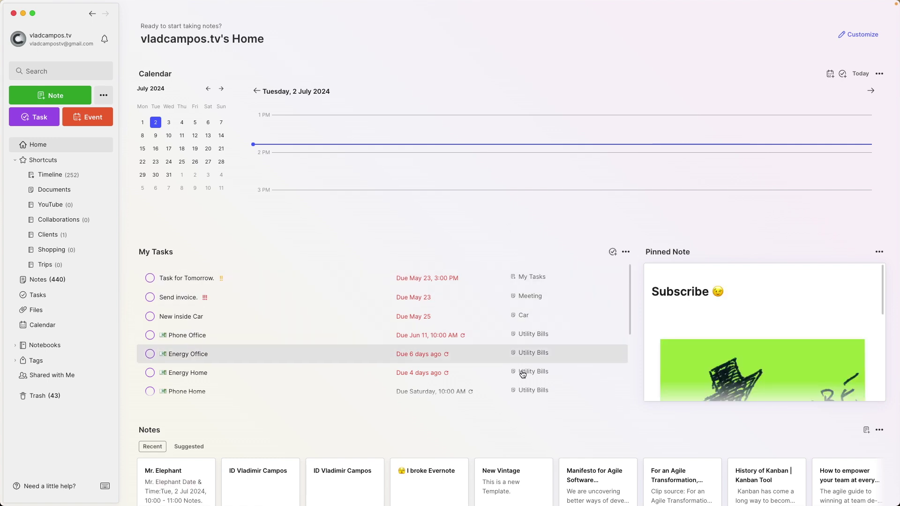
pyautogui.scroll(-5, 526, 371)
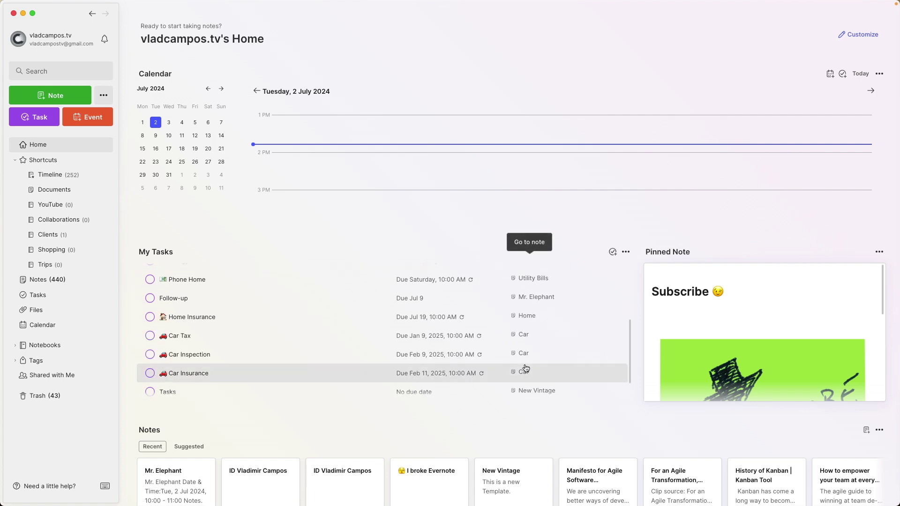
pyautogui.scroll(-1, 528, 362)
pyautogui.scroll(-1, 528, 362)
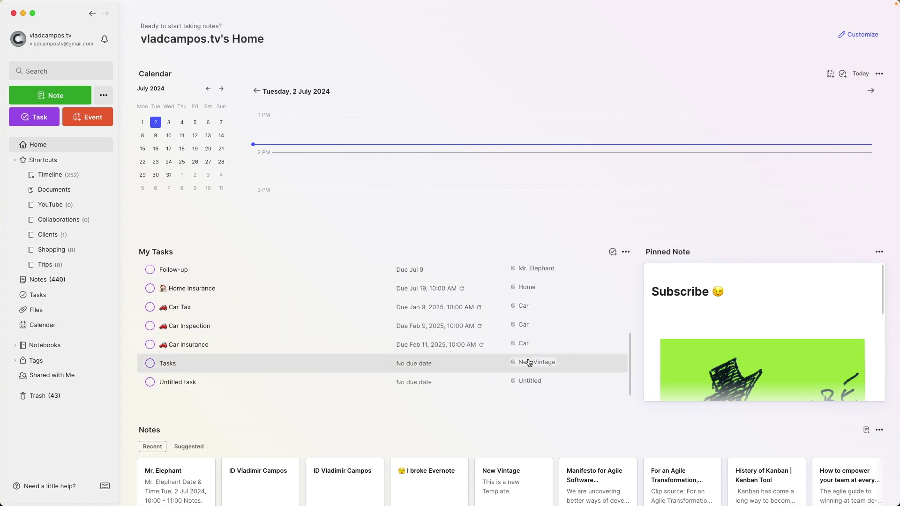
pyautogui.scroll(3, 529, 362)
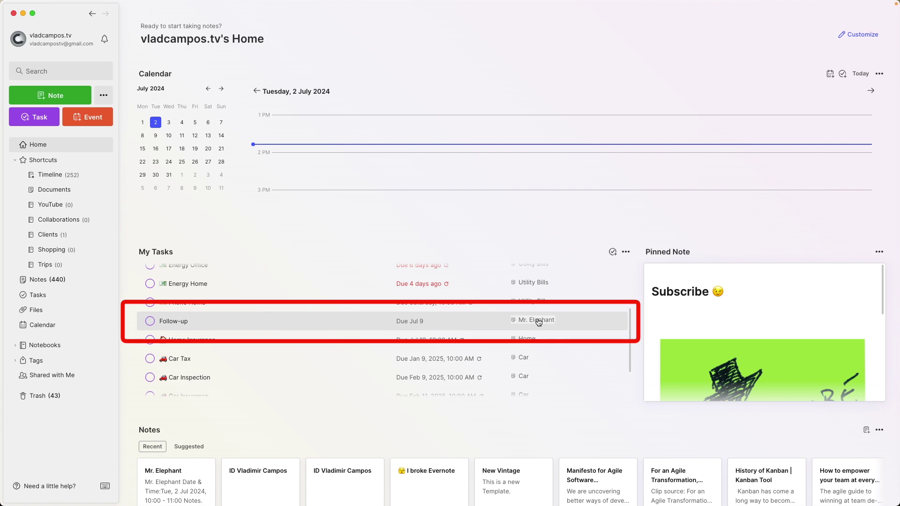
pyautogui.click(538, 322)
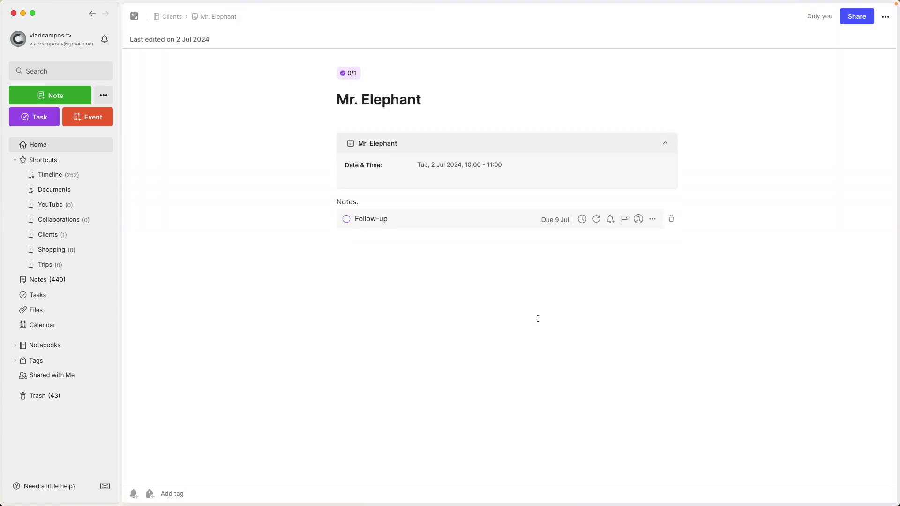